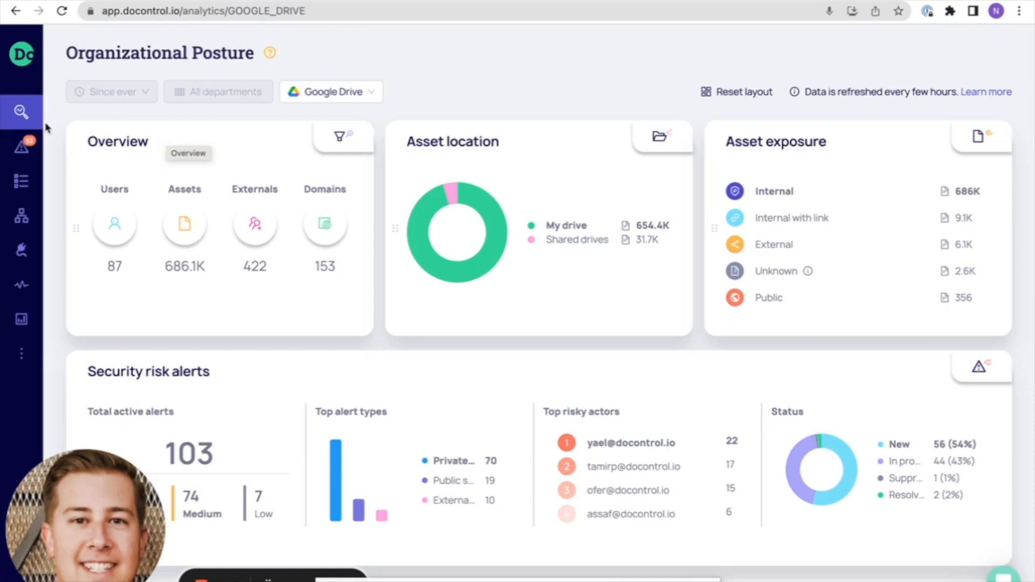
# Start a new workflow from scratch with event aggregation
pyautogui.click(24, 218)
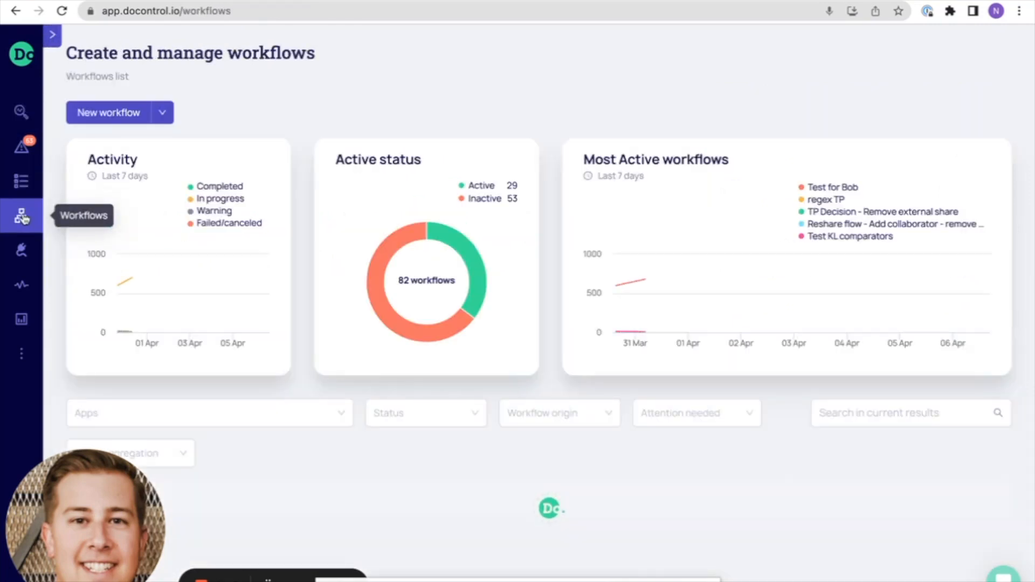
pyautogui.click(162, 113)
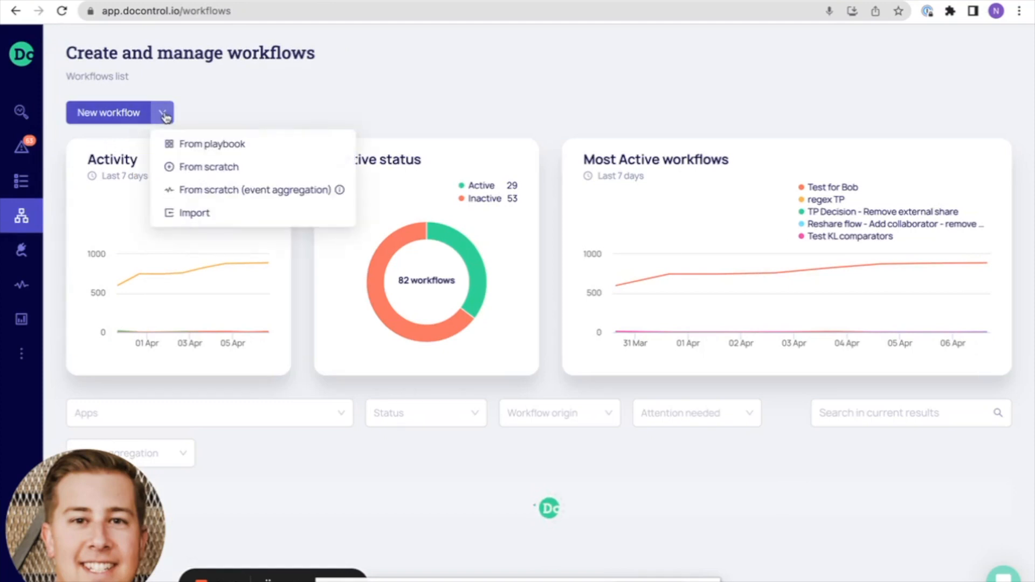
pyautogui.click(204, 193)
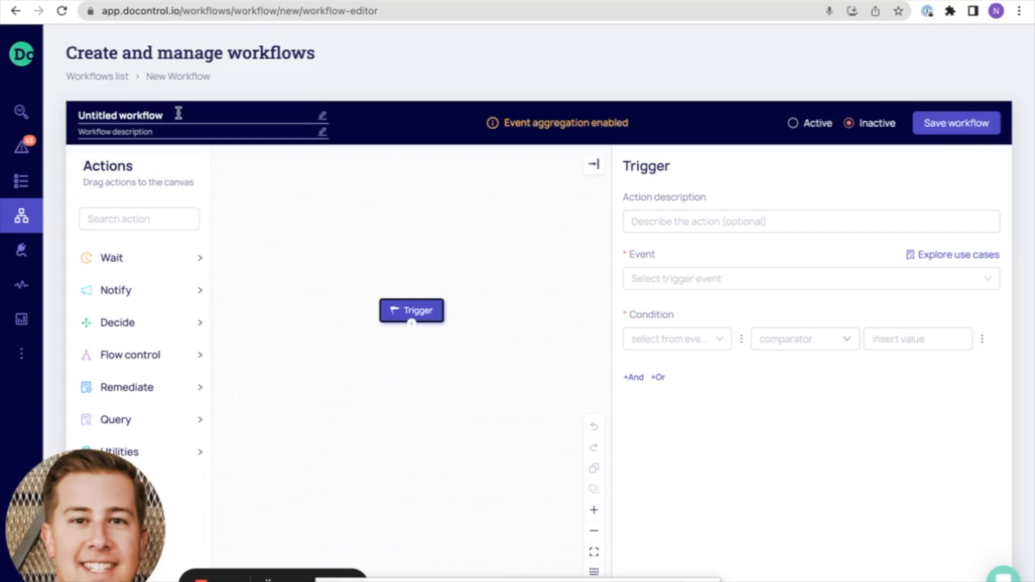
# Name the workflow "Google - Auto expire public shares"
pyautogui.moveTo(164, 116); pyautogui.dragTo(76, 119)
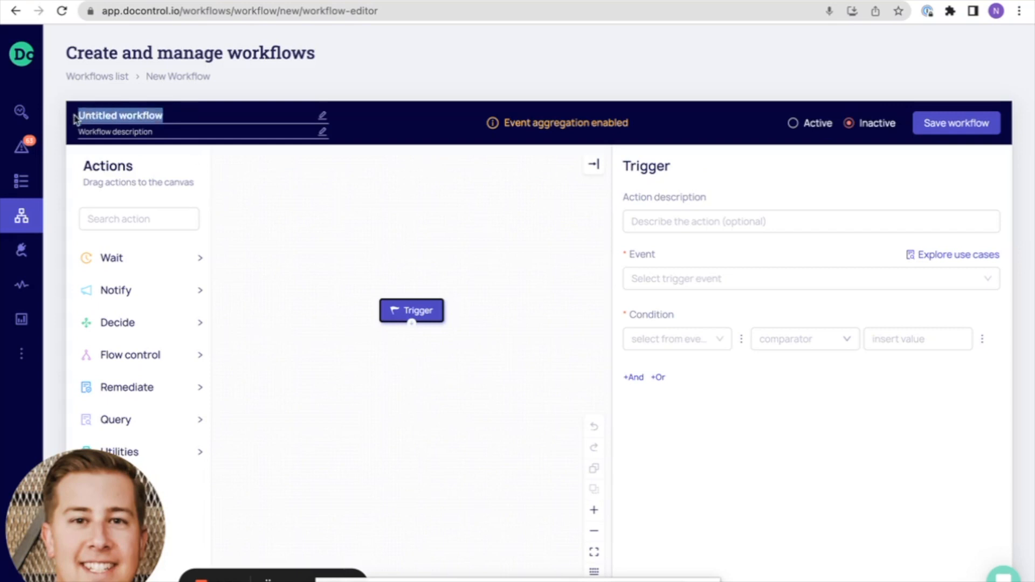
pyautogui.write('Google')
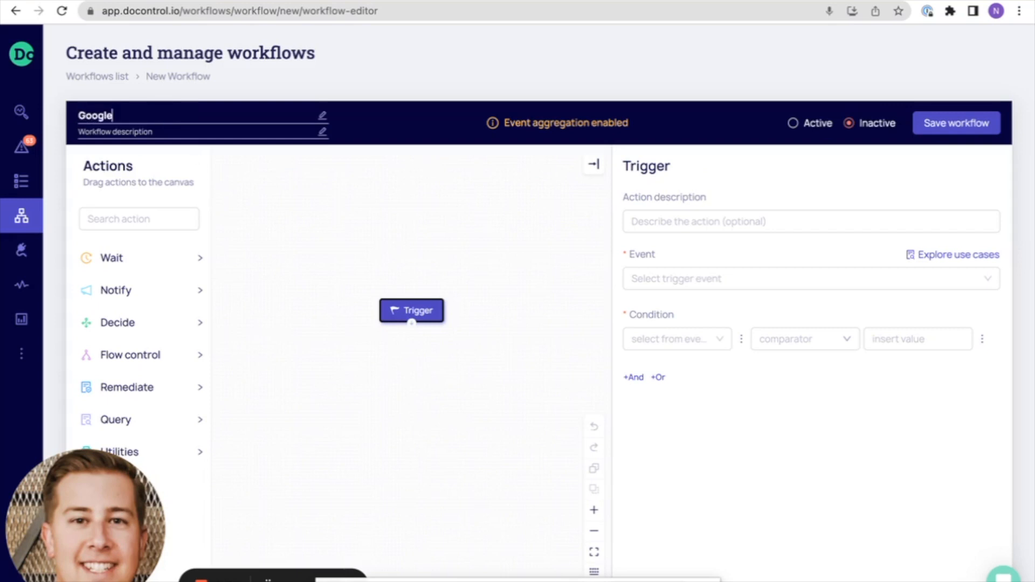
pyautogui.write(' - Auto expire public shares')
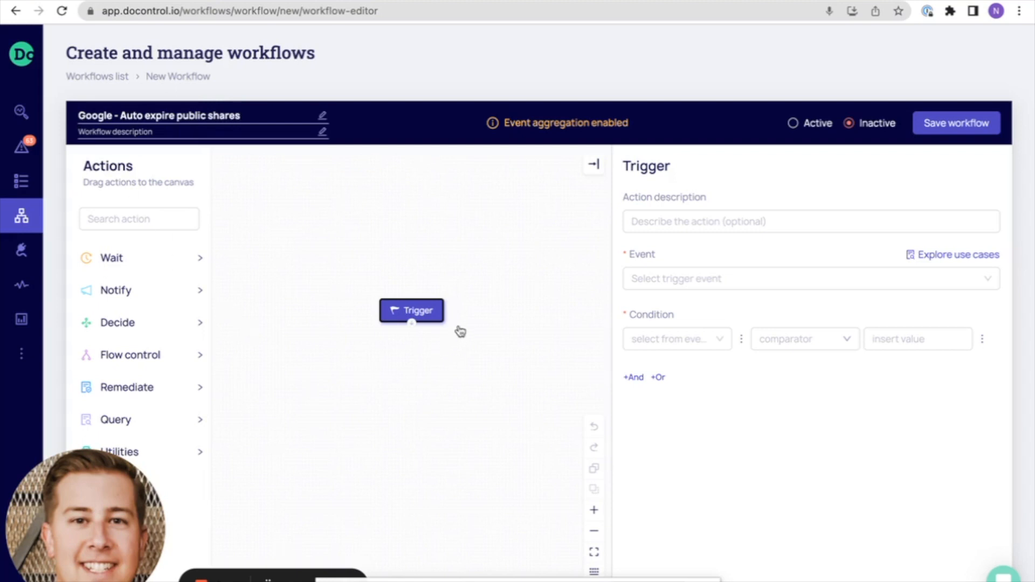
# Move the Trigger block higher on the canvas and describe it as "User shares document publicly"
pyautogui.moveTo(435, 314); pyautogui.dragTo(435, 259)
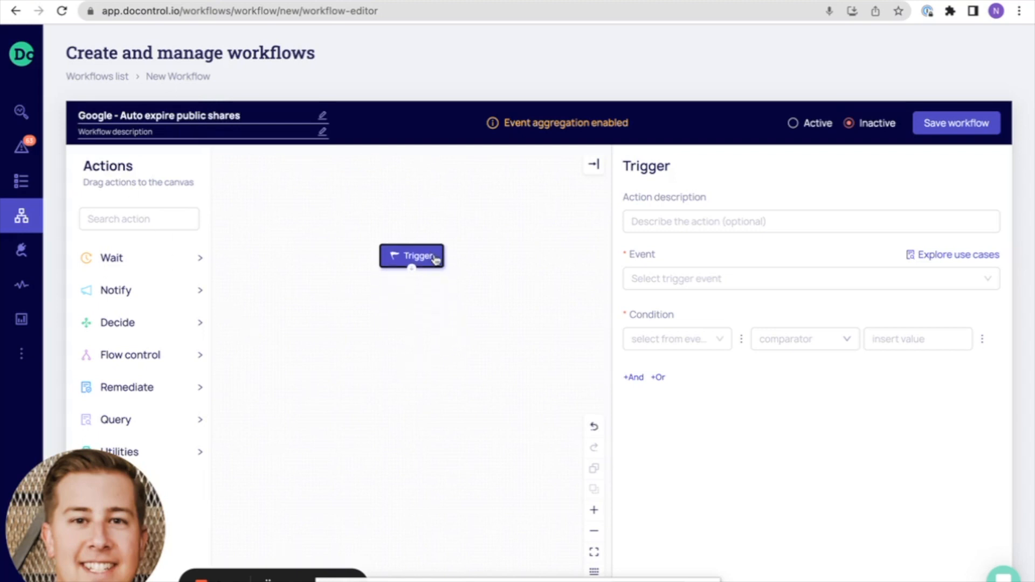
pyautogui.click(654, 229)
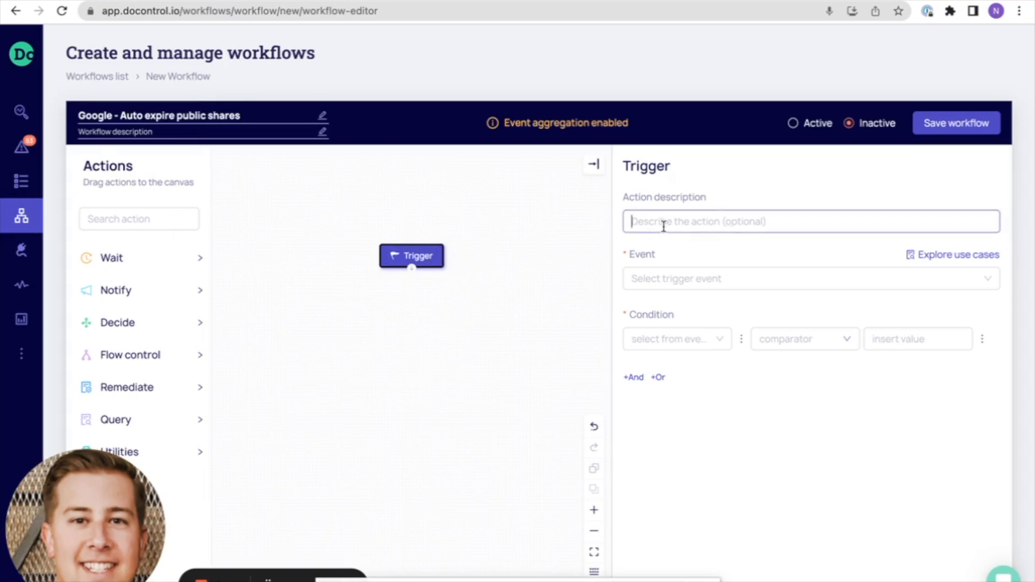
pyautogui.write('User shares document publicly')
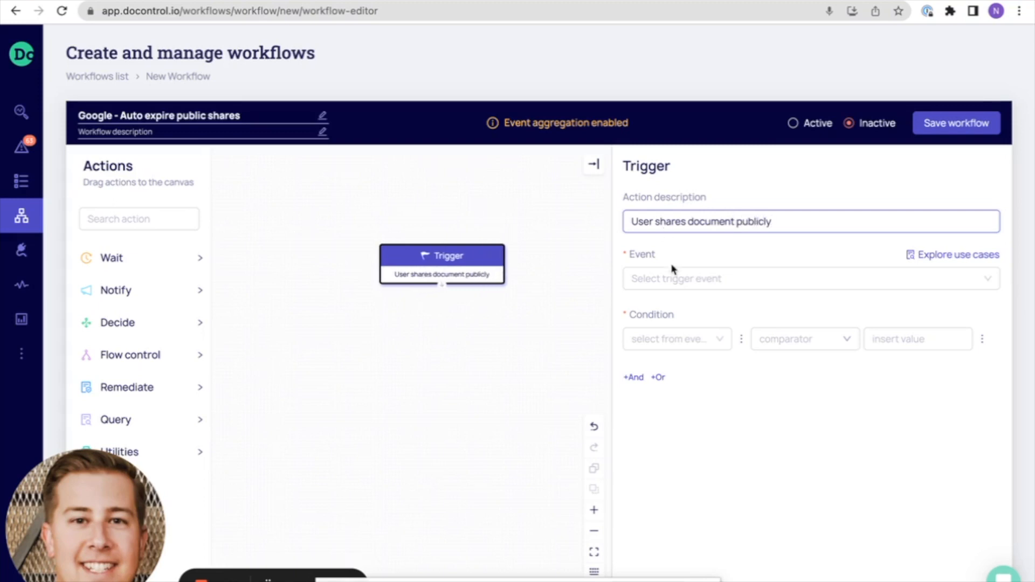
# Set the trigger event to Google Drive's "Change document visibility"
pyautogui.click(673, 274)
pyautogui.click(634, 429)
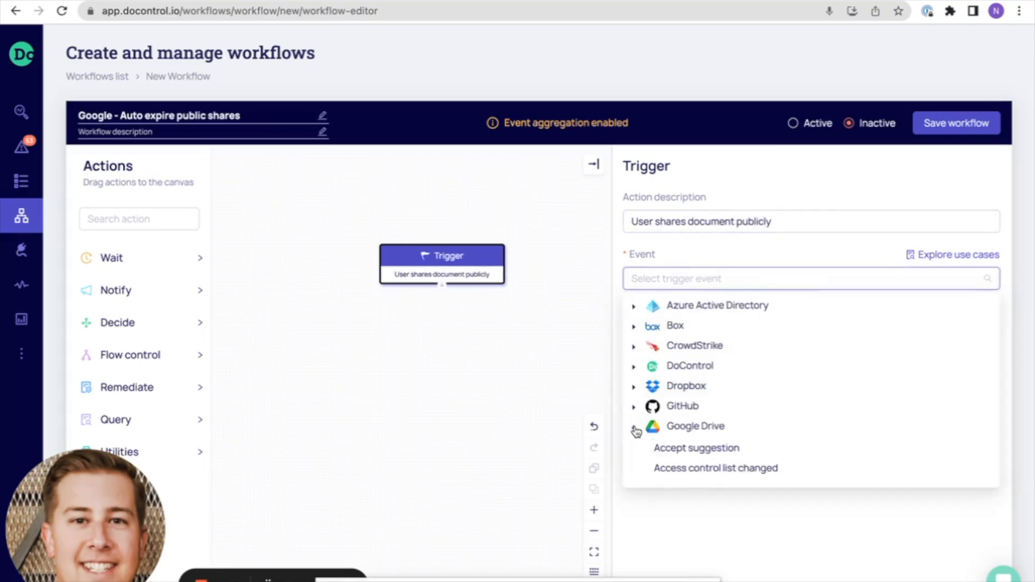
pyautogui.scroll(-4, 656, 407)
pyautogui.scroll(-4, 657, 405)
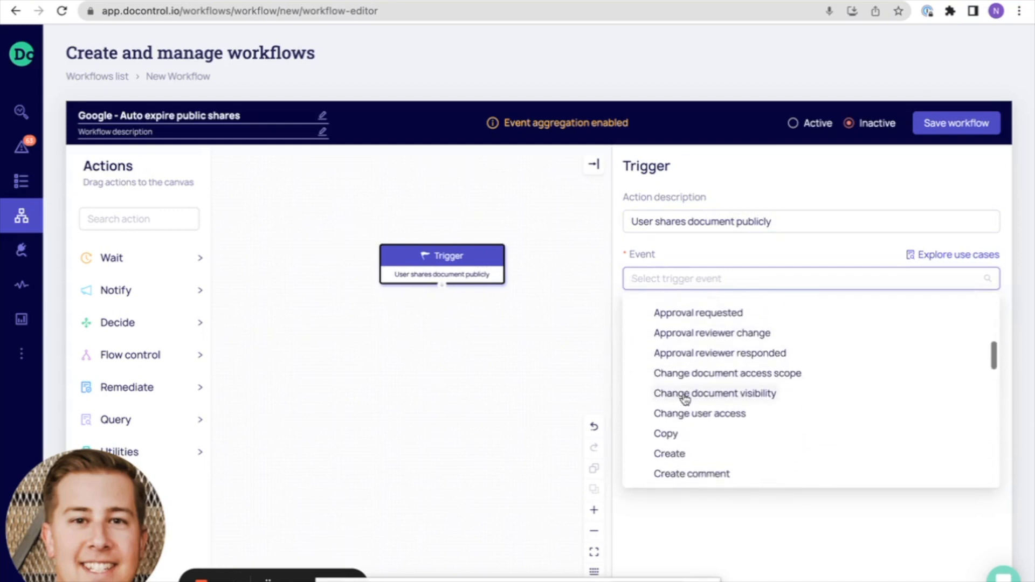
pyautogui.click(685, 398)
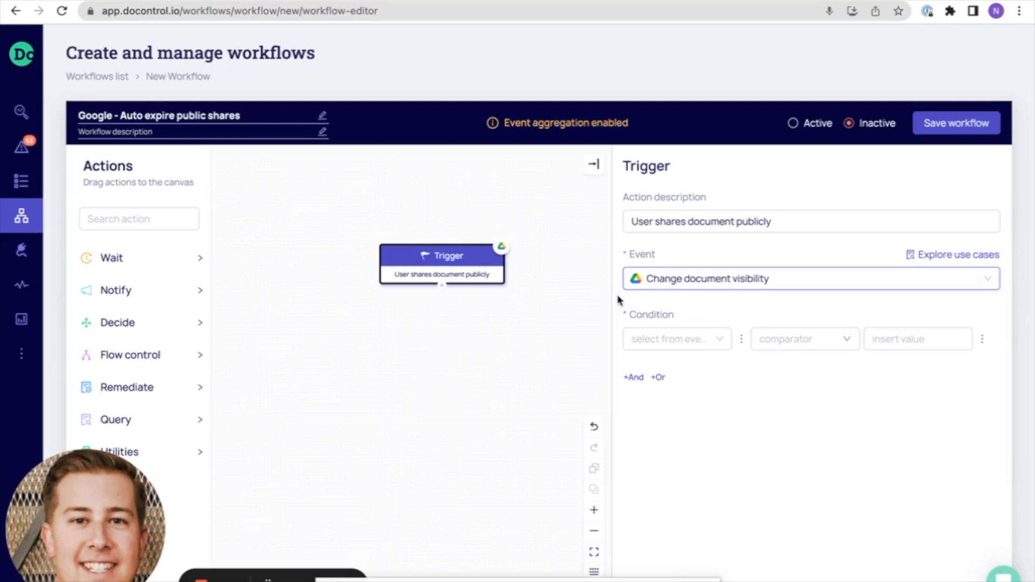
# Set the trigger condition to "Is publicly shared" is True
pyautogui.click(723, 339)
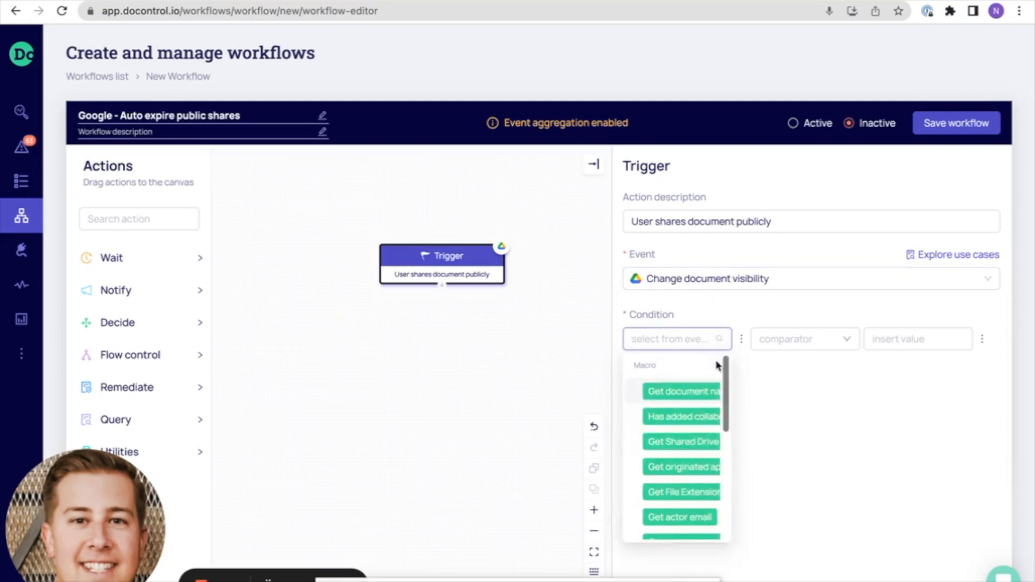
pyautogui.scroll(-4, 703, 423)
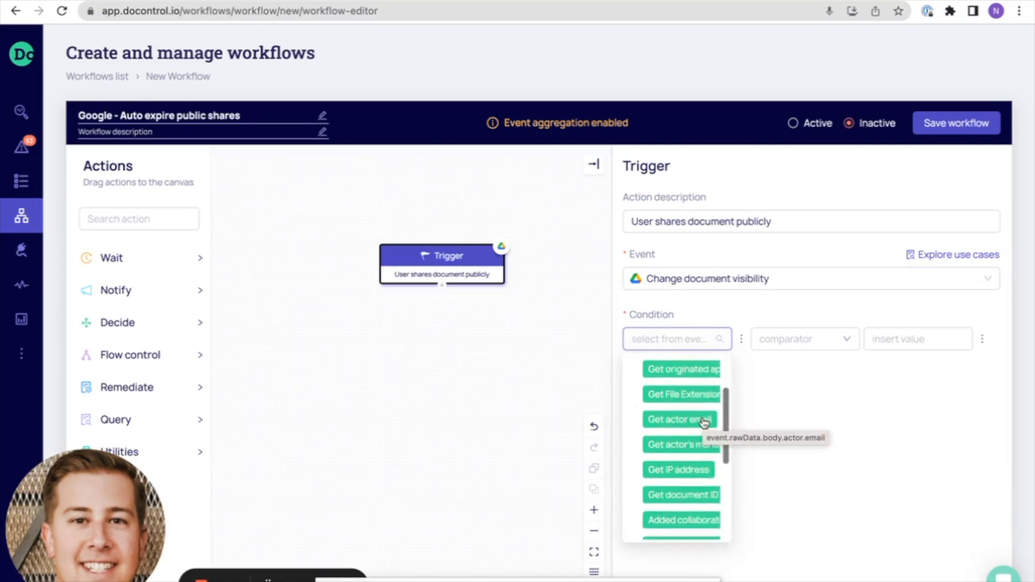
pyautogui.scroll(-4, 704, 422)
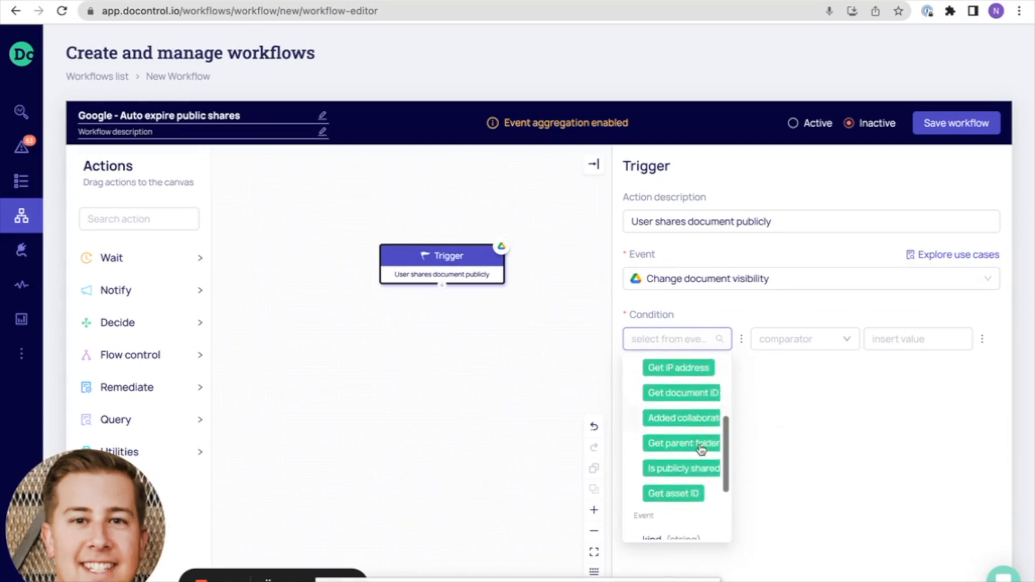
pyautogui.click(697, 472)
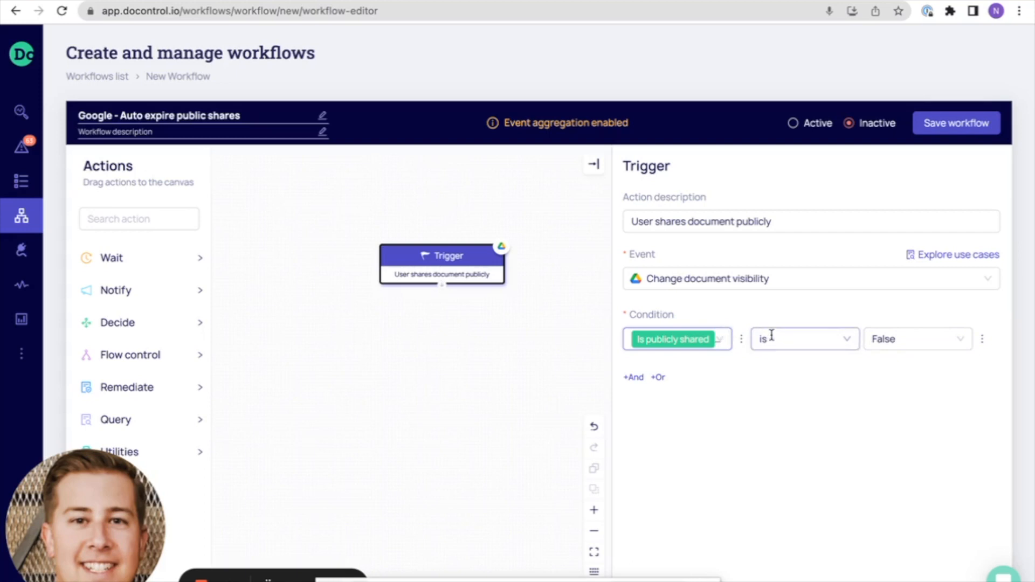
pyautogui.click(912, 338)
pyautogui.click(893, 367)
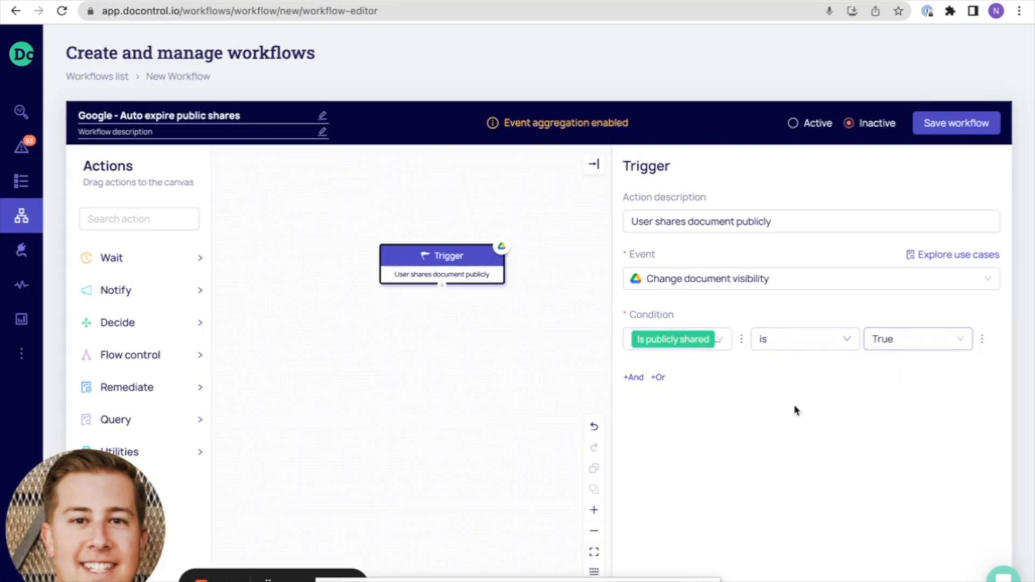
# Add an And condition requiring "Get actor email" to be in trusted domains
pyautogui.click(632, 377)
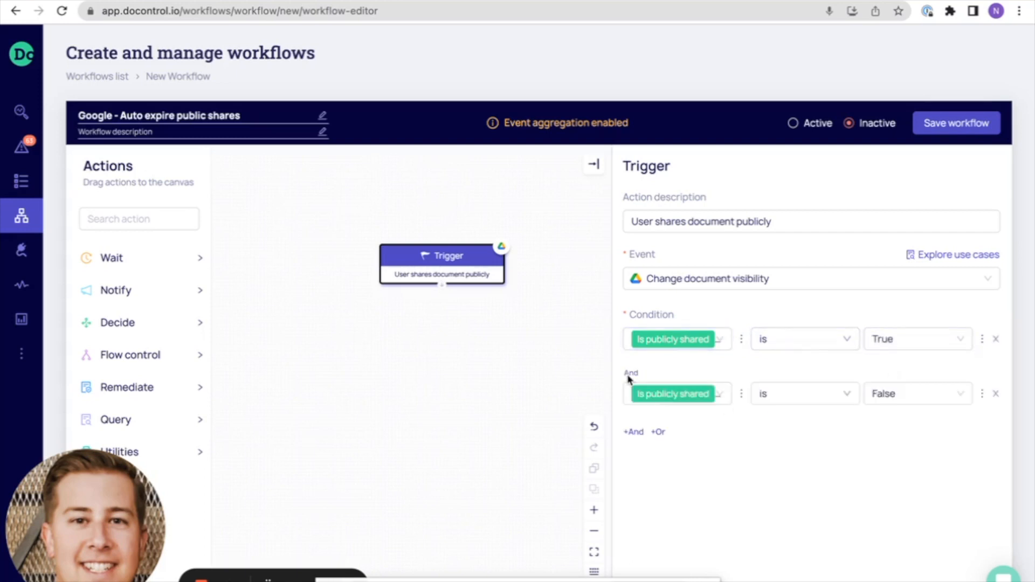
pyautogui.click(708, 393)
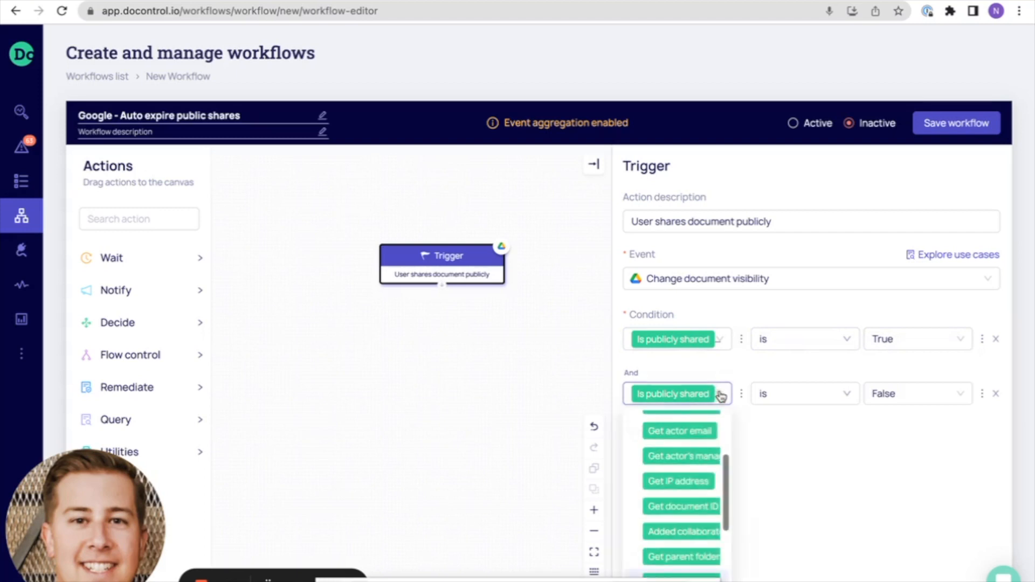
pyautogui.click(704, 433)
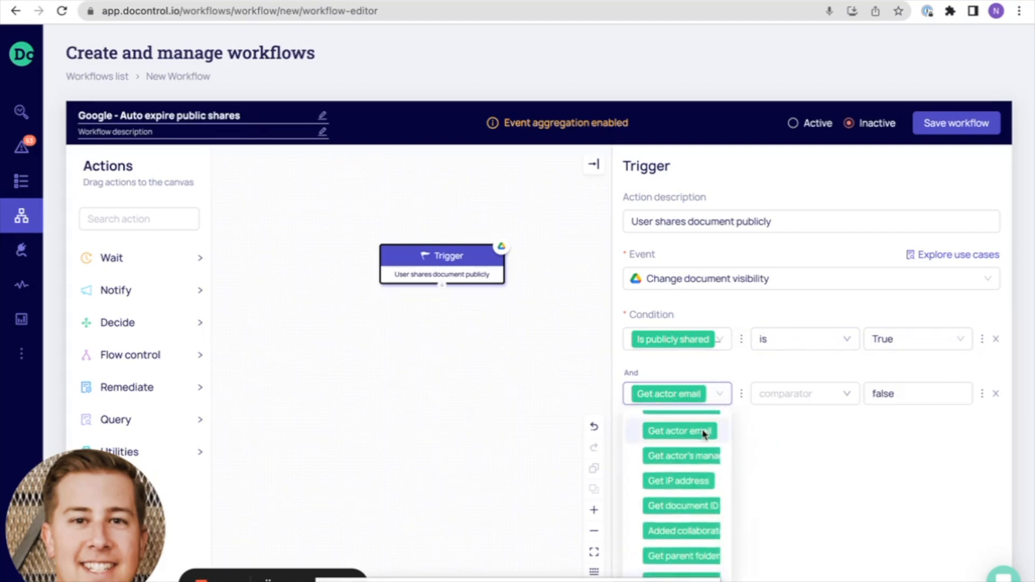
pyautogui.click(850, 395)
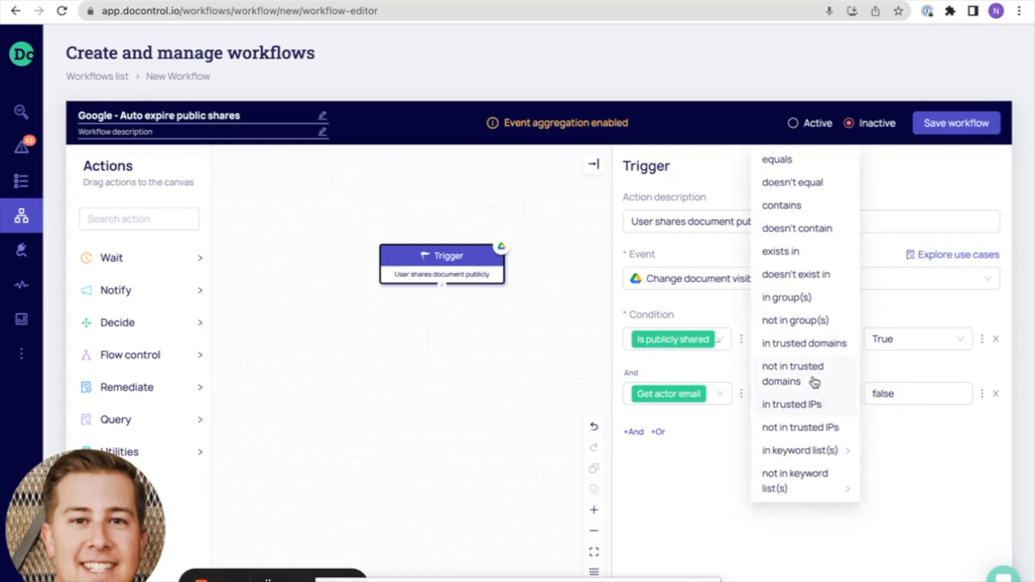
pyautogui.click(800, 344)
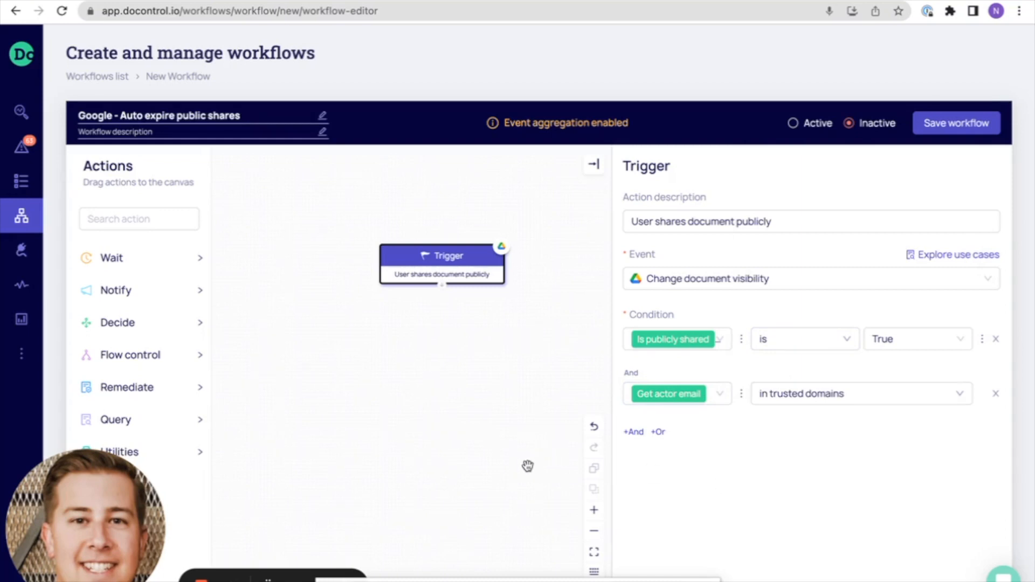
# Add a "Notify in Slack" action below the Trigger block and connect the trigger to it
pyautogui.moveTo(527, 465); pyautogui.dragTo(512, 406)
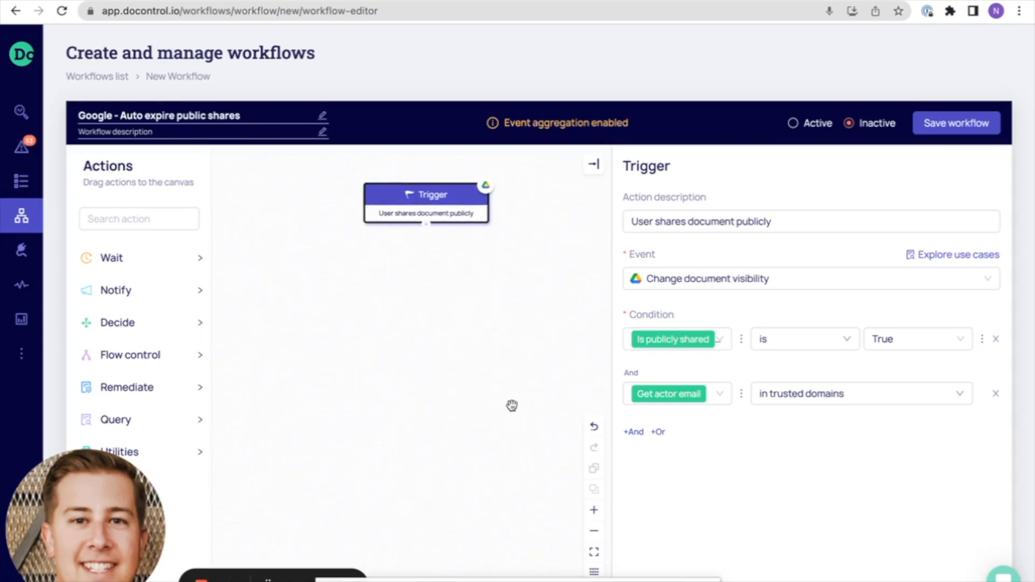
pyautogui.click(94, 261)
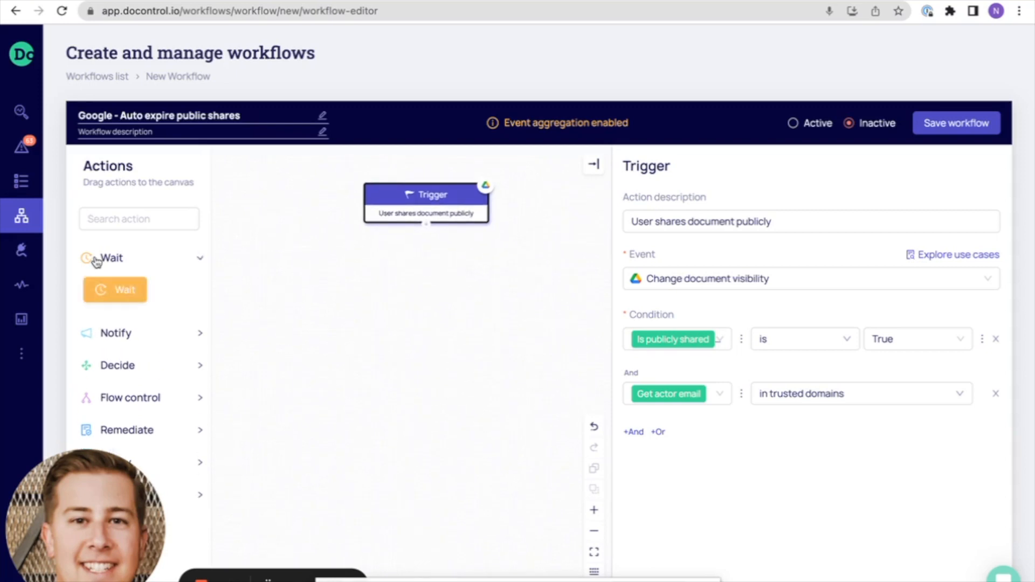
pyautogui.click(96, 262)
pyautogui.click(112, 294)
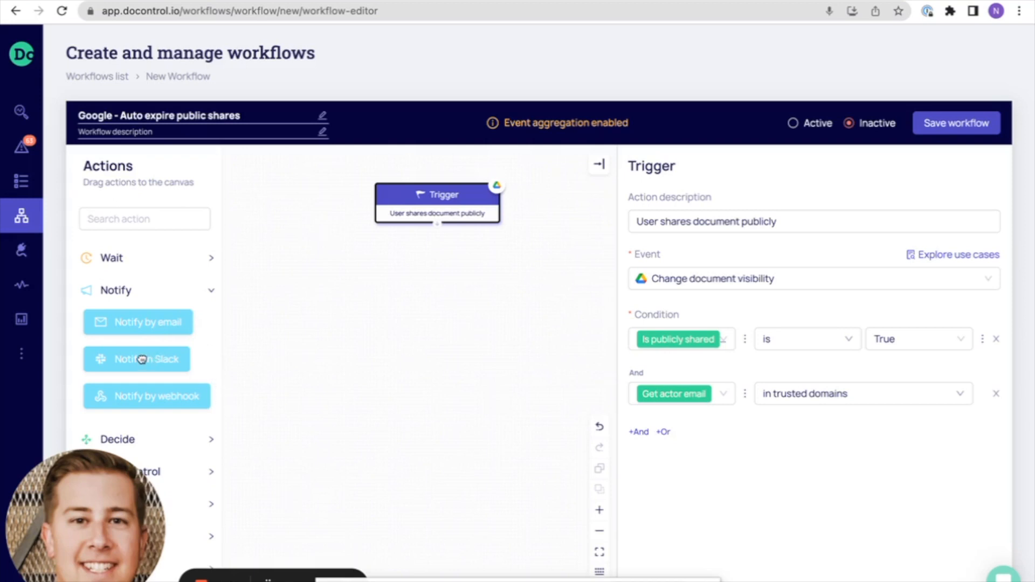
pyautogui.moveTo(137, 358); pyautogui.dragTo(415, 294)
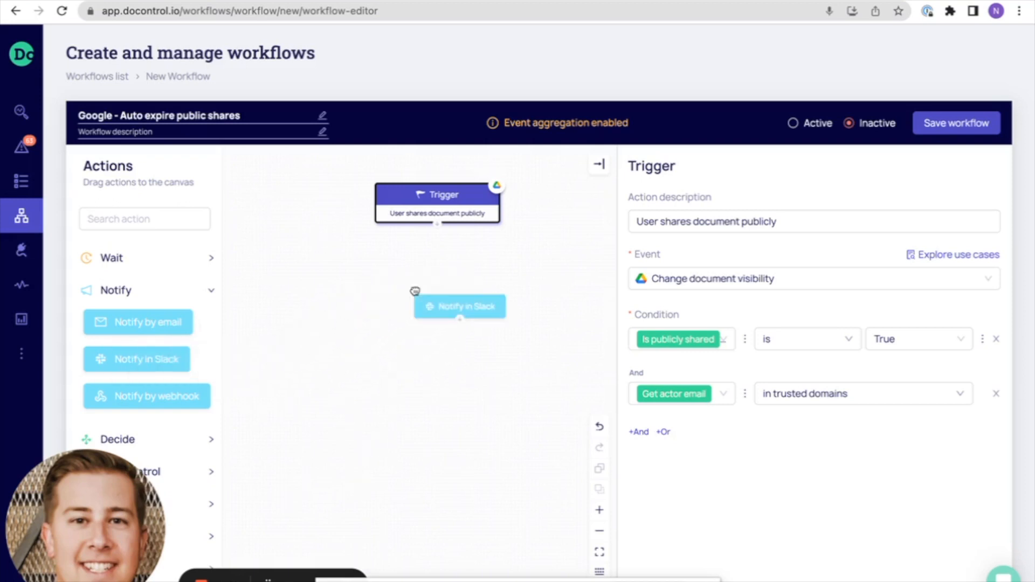
pyautogui.moveTo(437, 228); pyautogui.dragTo(453, 264)
pyautogui.moveTo(480, 308); pyautogui.dragTo(459, 285)
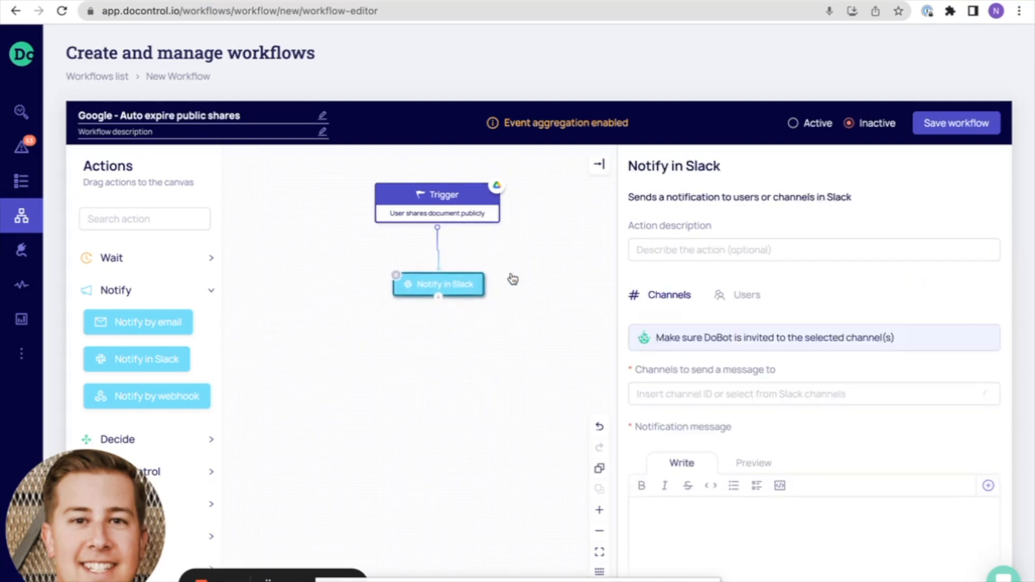
# Describe the Slack action as "Notify user of future share expire in 90 days" and align its block under the trigger
pyautogui.click(698, 250)
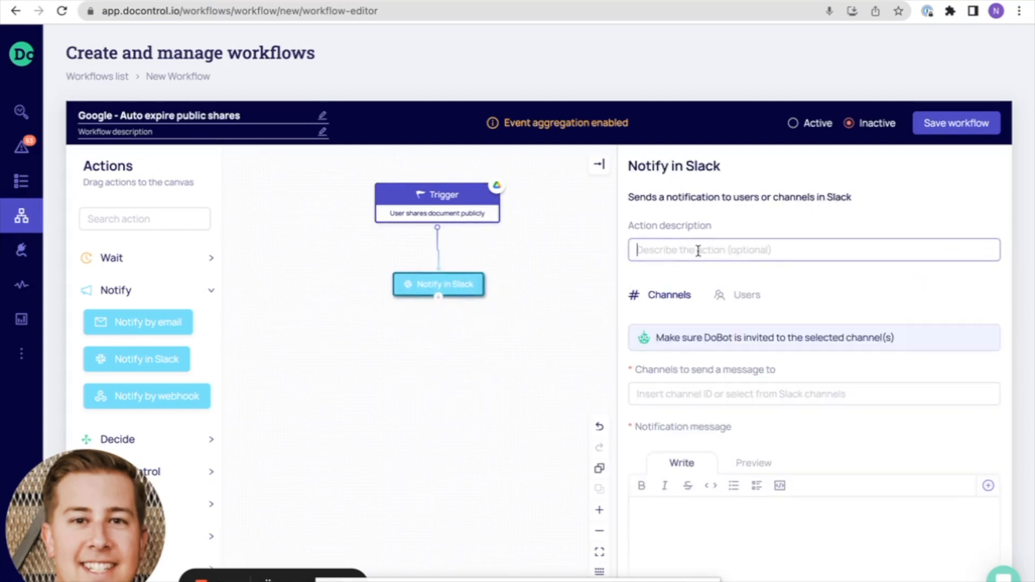
pyautogui.write('Notify user of future share expire in 90 das')
pyautogui.press('BackSpace')
pyautogui.write('ys')
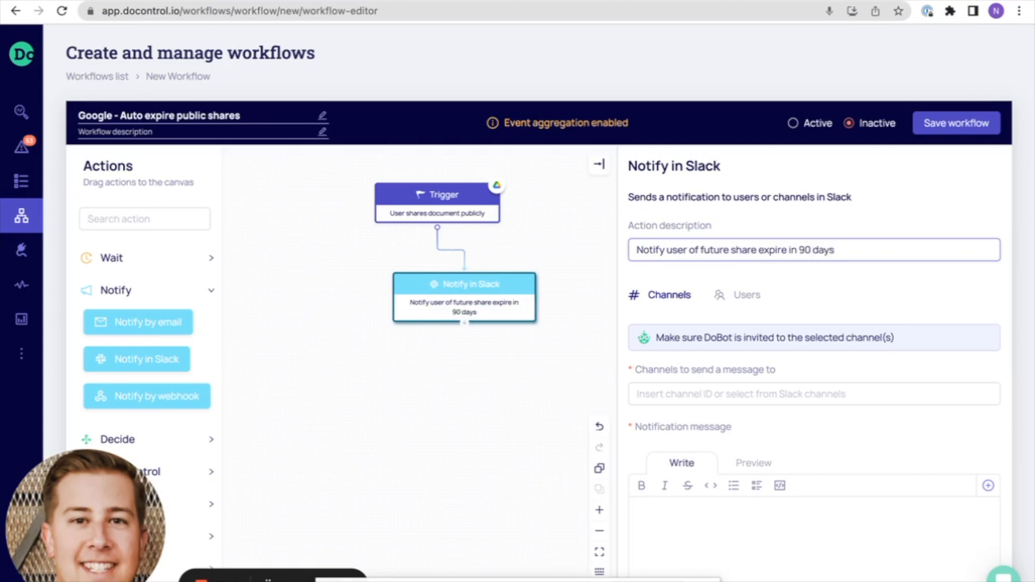
pyautogui.moveTo(515, 286); pyautogui.dragTo(488, 276)
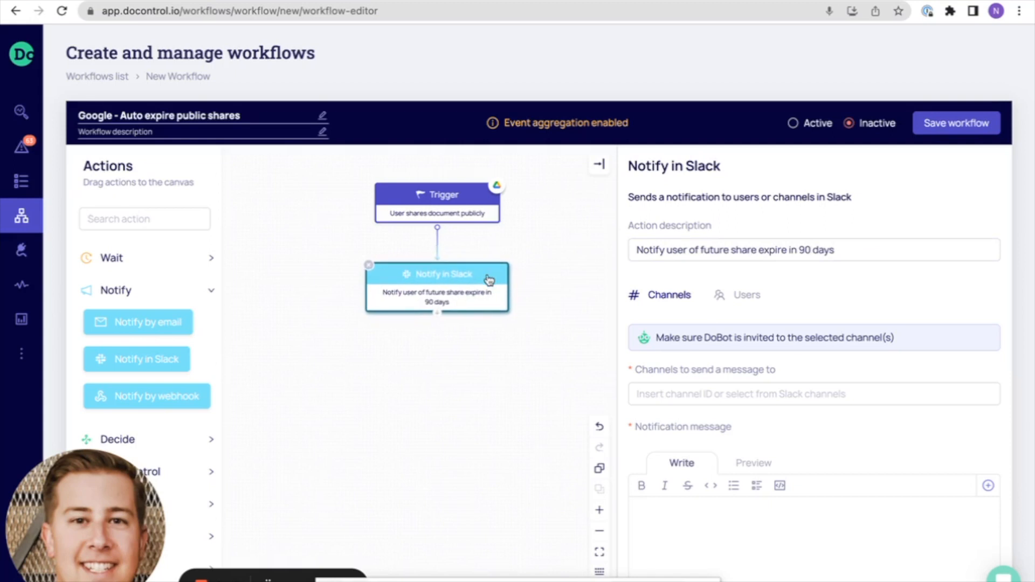
# Send the Slack notification to users, with the "Get actor email" macro as the direct message recipient
pyautogui.click(744, 298)
pyautogui.click(874, 355)
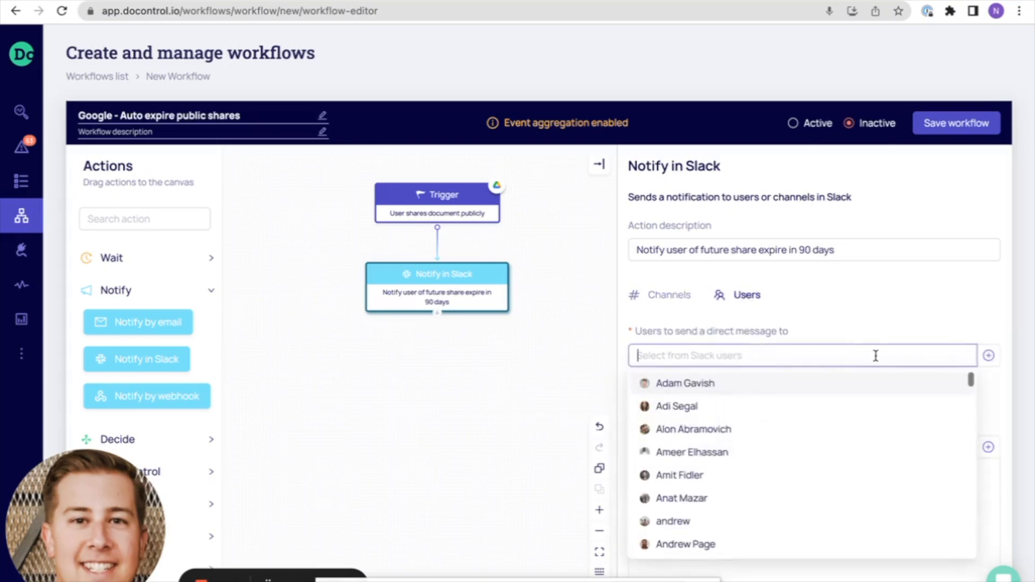
pyautogui.click(995, 357)
pyautogui.click(990, 356)
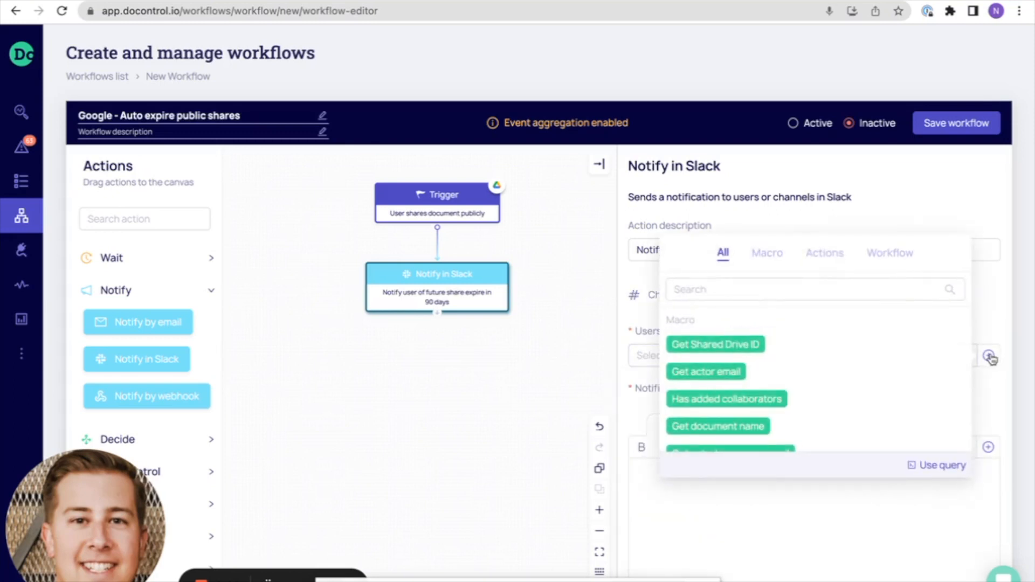
pyautogui.scroll(-1, 803, 346)
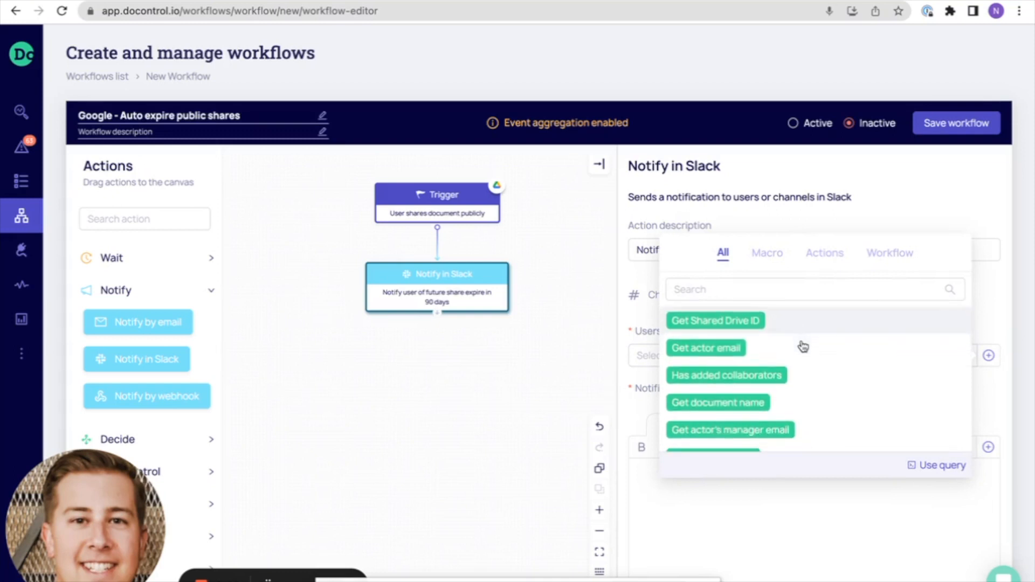
pyautogui.click(708, 345)
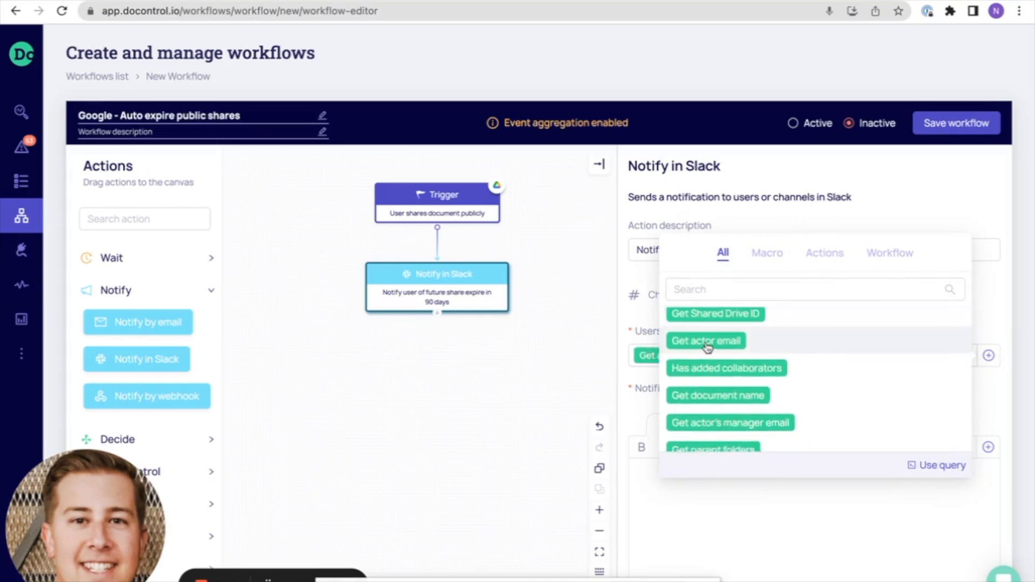
pyautogui.click(639, 390)
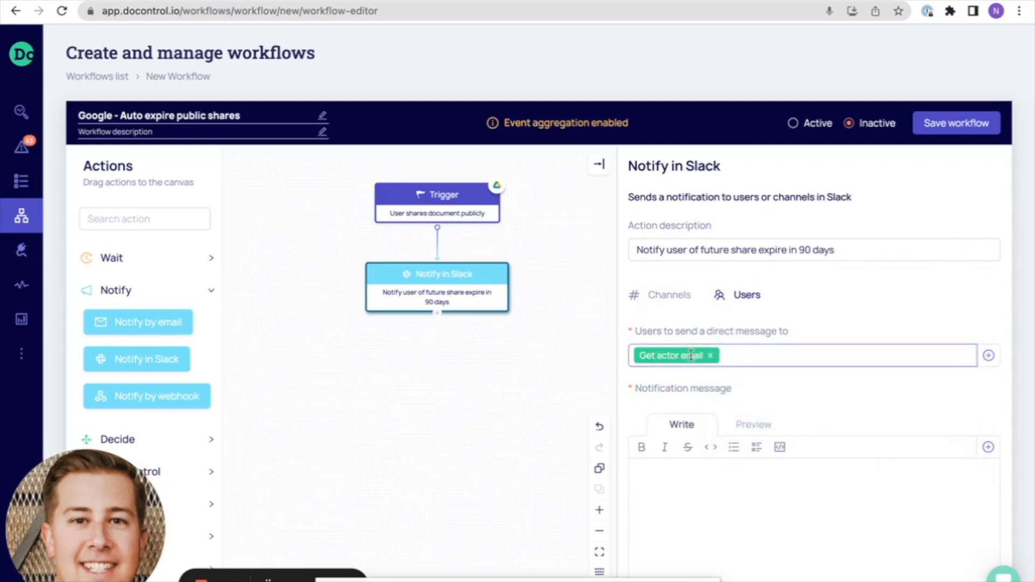
# Begin the Slack notification message with "Hello", the "Get actor email" macro and a dash
pyautogui.moveTo(691, 356)
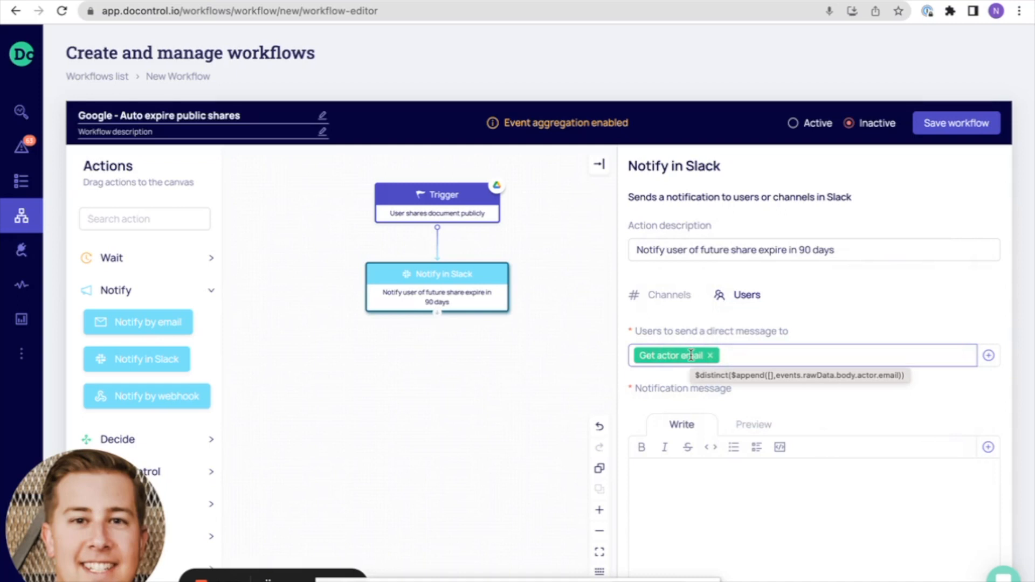
pyautogui.click(678, 537)
pyautogui.write('Hello -')
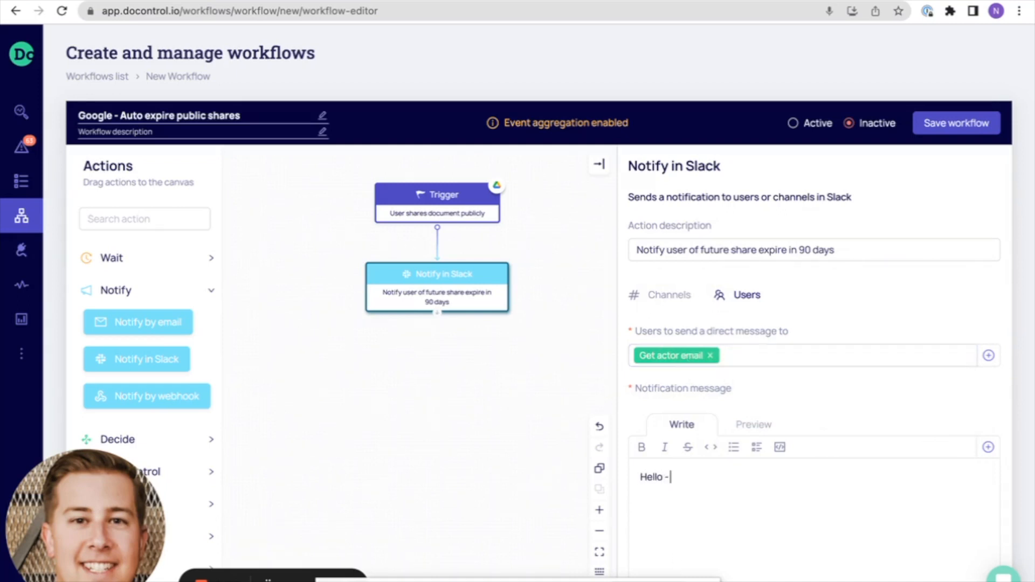
pyautogui.press('BackSpace')
pyautogui.press('BackSpace')
pyautogui.click(988, 447)
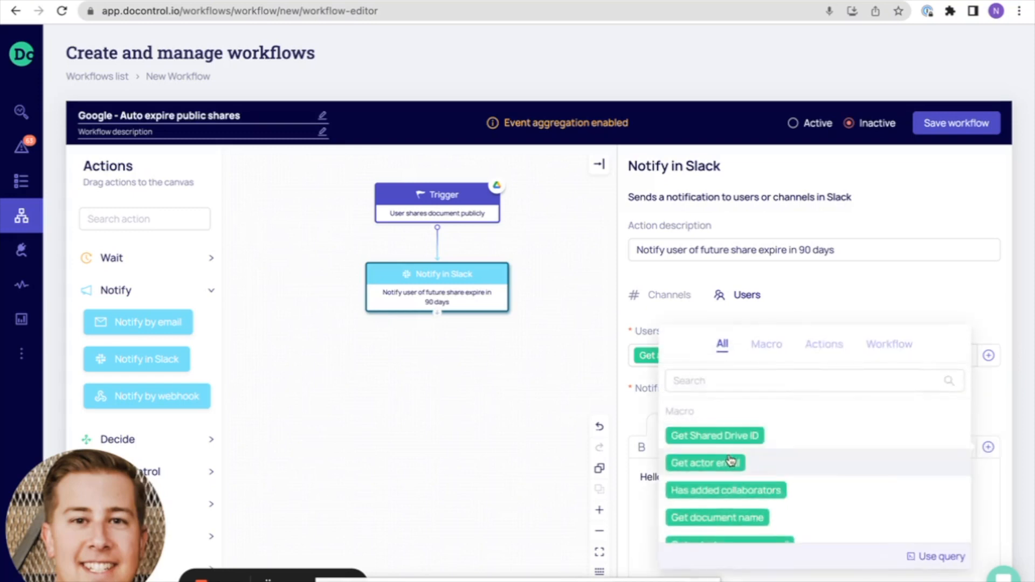
pyautogui.click(650, 486)
pyautogui.click(762, 478)
pyautogui.write('-')
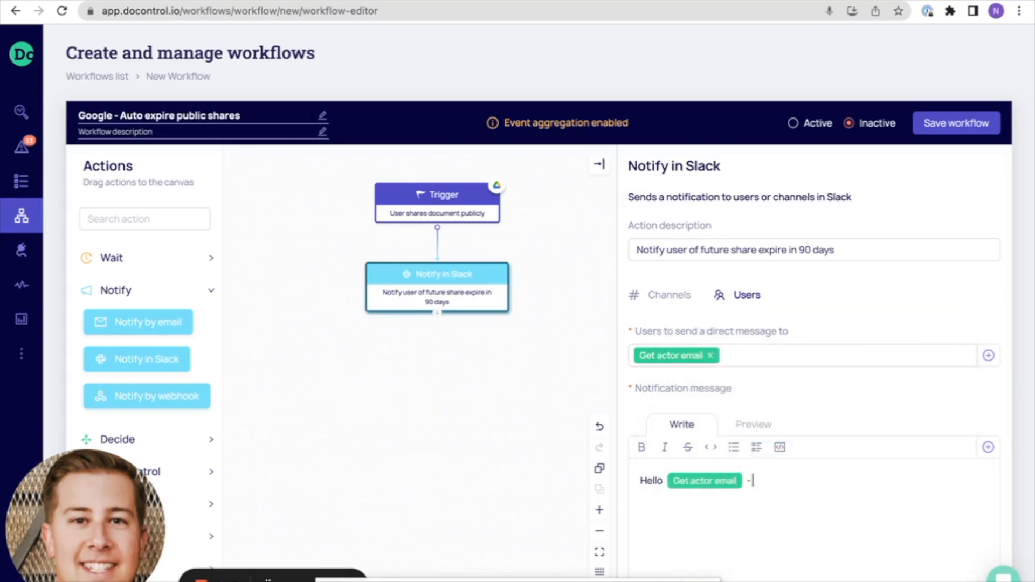
pyautogui.write(' you have shared document(')
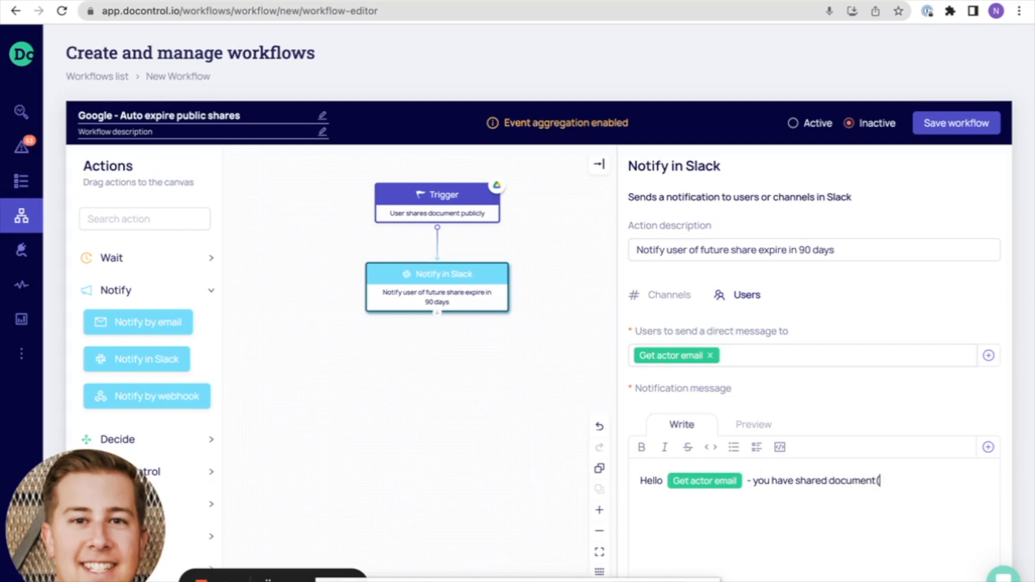
pyautogui.write('s) pubc')
pyautogui.write('icly')
pyautogui.write('. This share e')
# Continue the message with "you have shared document(s) publicly. This share will expire in 90 days automatically."
pyautogui.press('BackSpace')
pyautogui.write('will expire in 90 days automatically.')
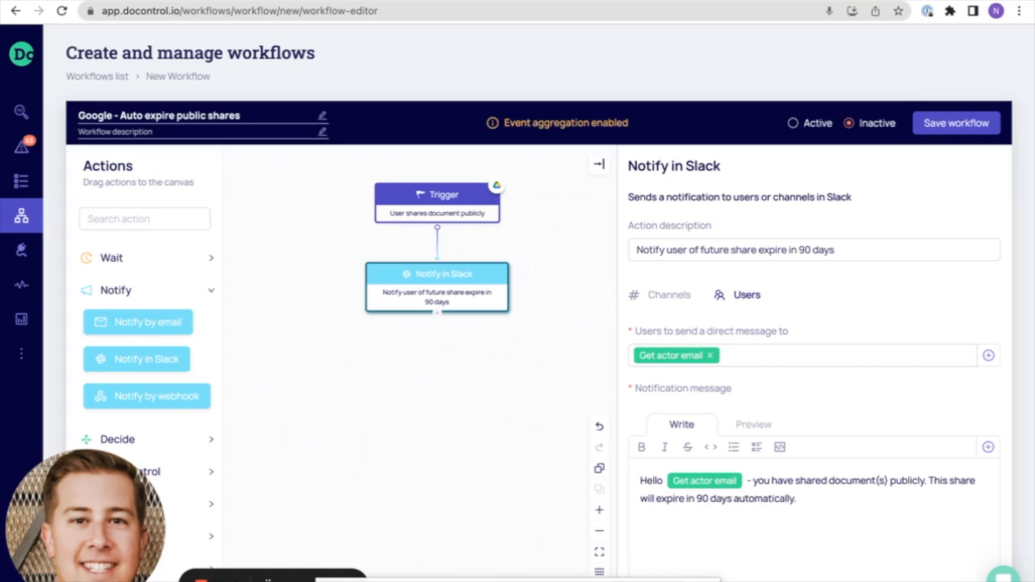
# Add a "Document(s) made public:" line to the message, followed by the "Get document name" macro
pyautogui.press('Return')
pyautogui.write('Document(s) made pu')
pyautogui.write('blic:')
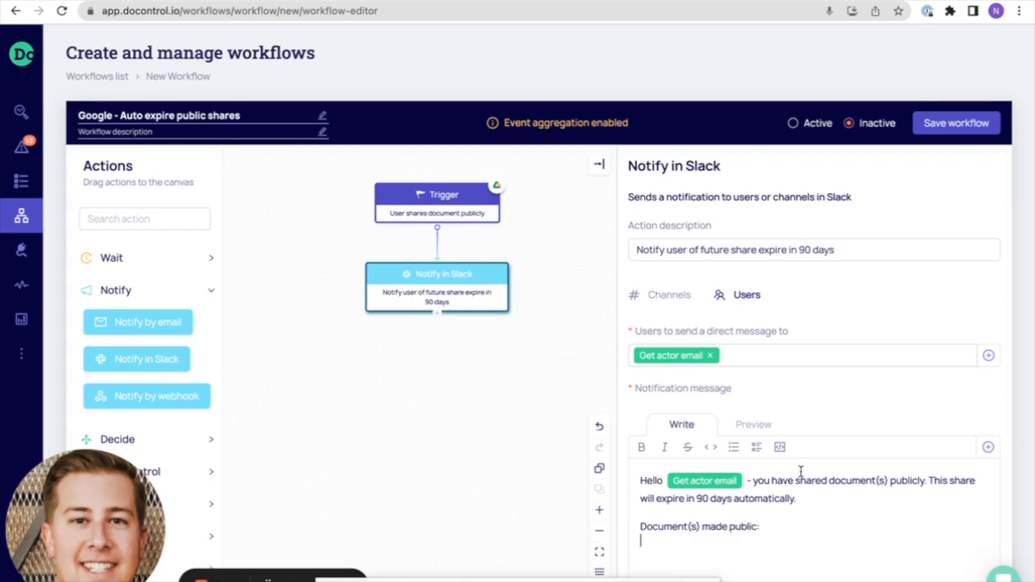
pyautogui.click(988, 447)
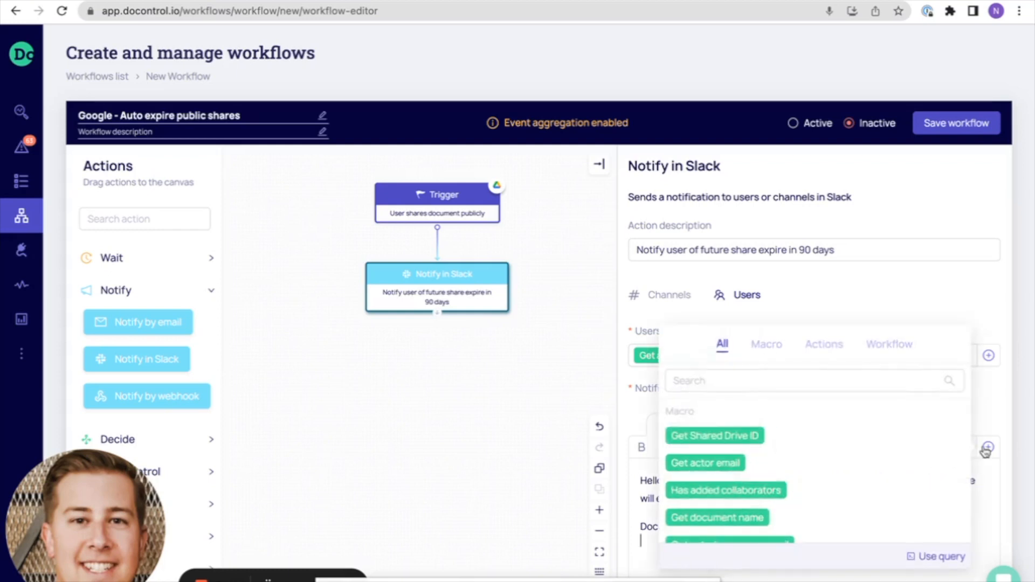
pyautogui.scroll(-1, 837, 472)
pyautogui.click(705, 492)
pyautogui.click(645, 515)
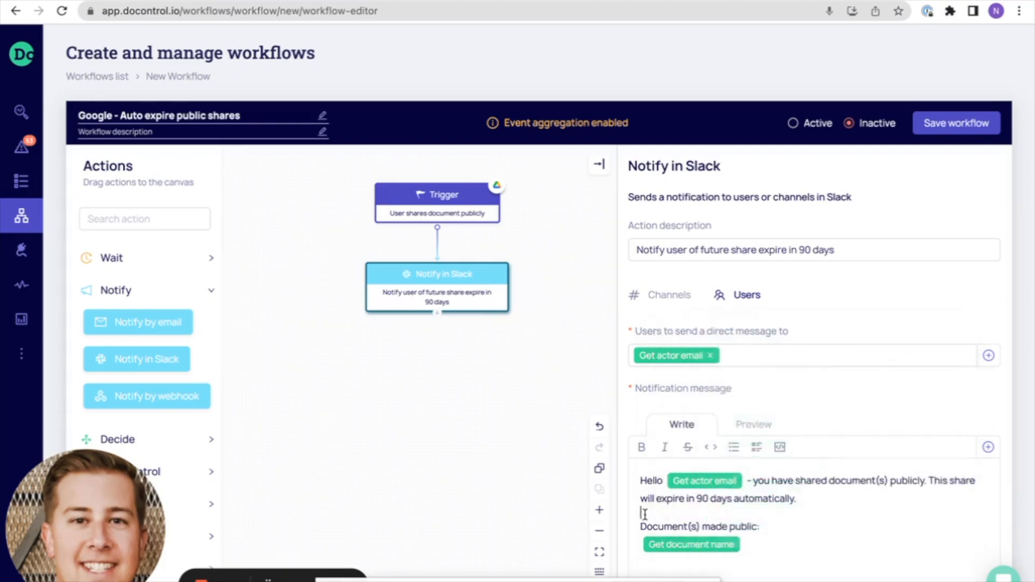
pyautogui.scroll(-1, 645, 515)
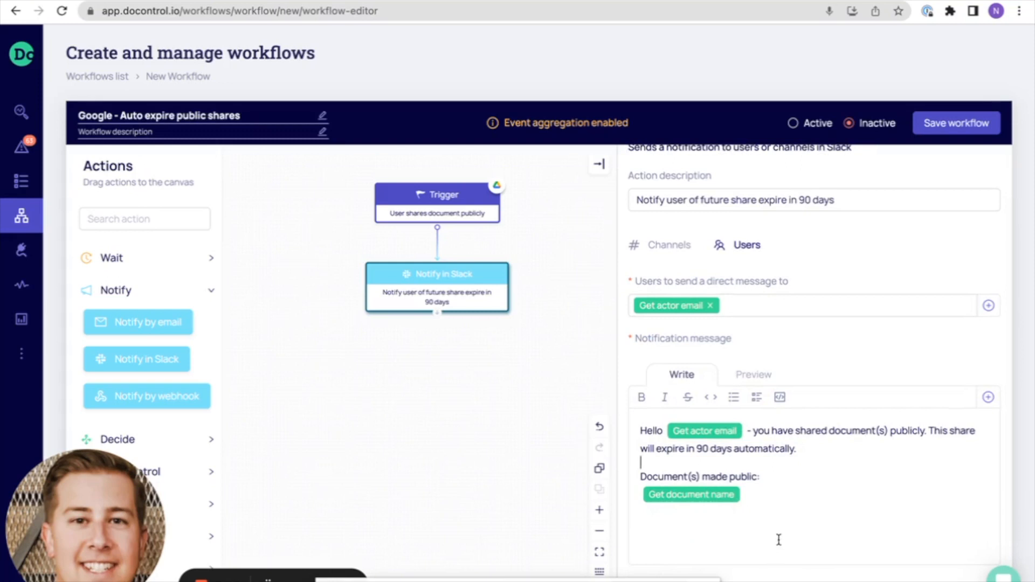
# Add a Wait action below the Notify in Slack block and connect the two
pyautogui.click(211, 291)
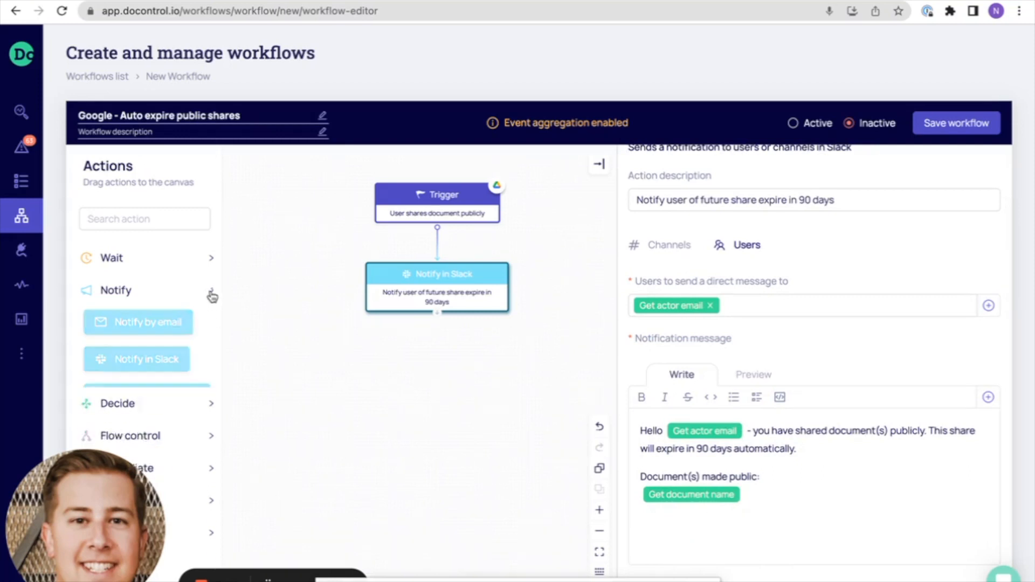
pyautogui.click(200, 259)
pyautogui.moveTo(117, 289); pyautogui.dragTo(419, 371)
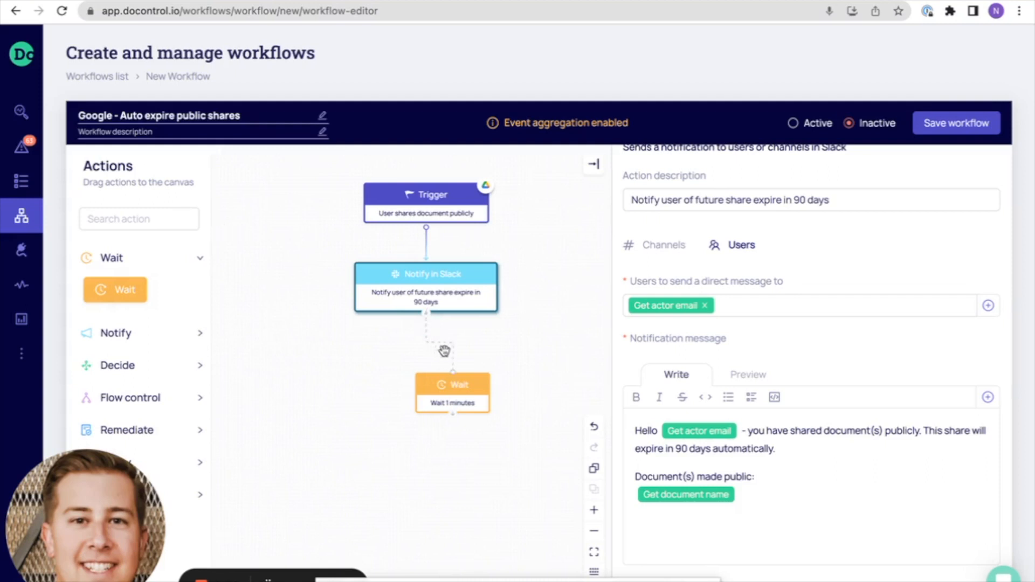
pyautogui.moveTo(462, 389); pyautogui.dragTo(435, 371)
# Set the Wait action's duration to 90 days and align its block under Notify in Slack
pyautogui.click(677, 306)
pyautogui.doubleClick(677, 306)
pyautogui.write('90')
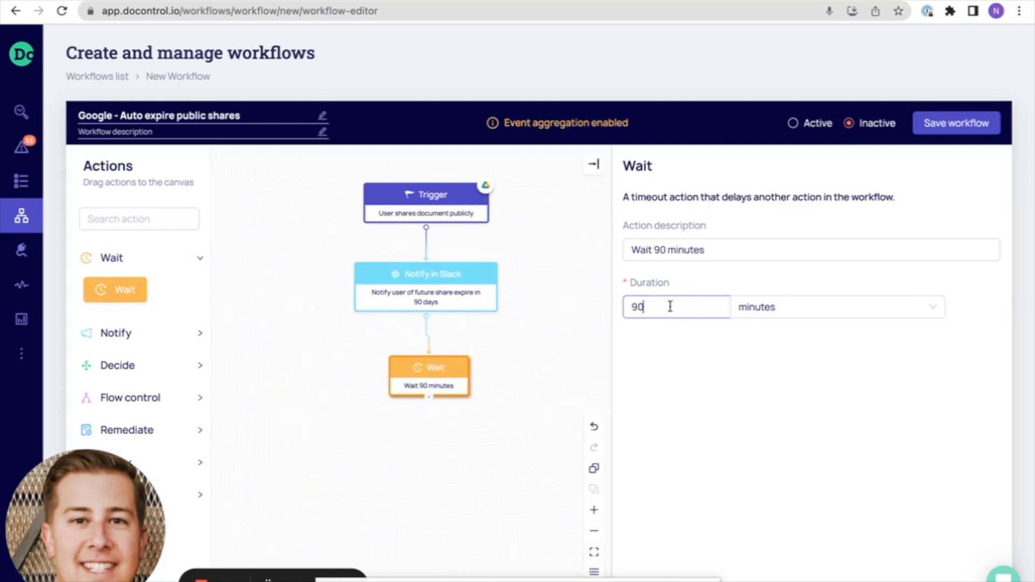
pyautogui.click(803, 317)
pyautogui.click(774, 403)
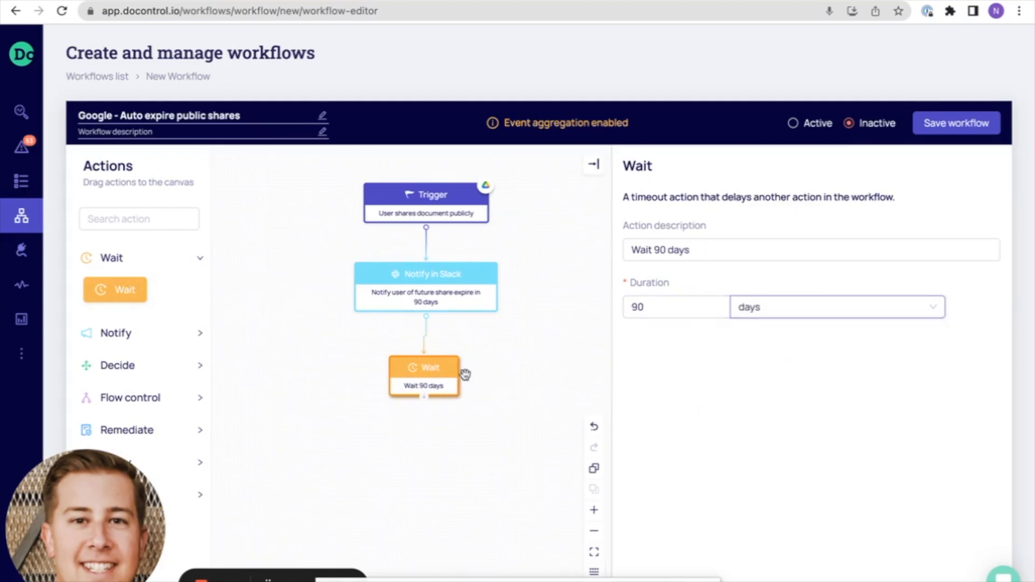
pyautogui.moveTo(442, 379); pyautogui.dragTo(443, 377)
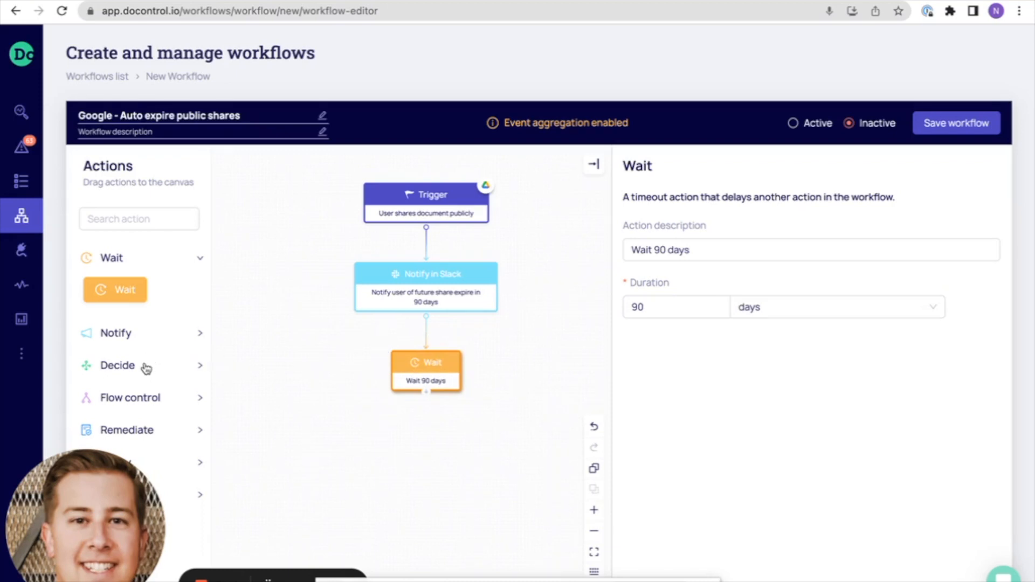
# Add the Google Drive "Remove public sharing" action below the Wait block, connect them, and open the new action's settings
pyautogui.click(152, 429)
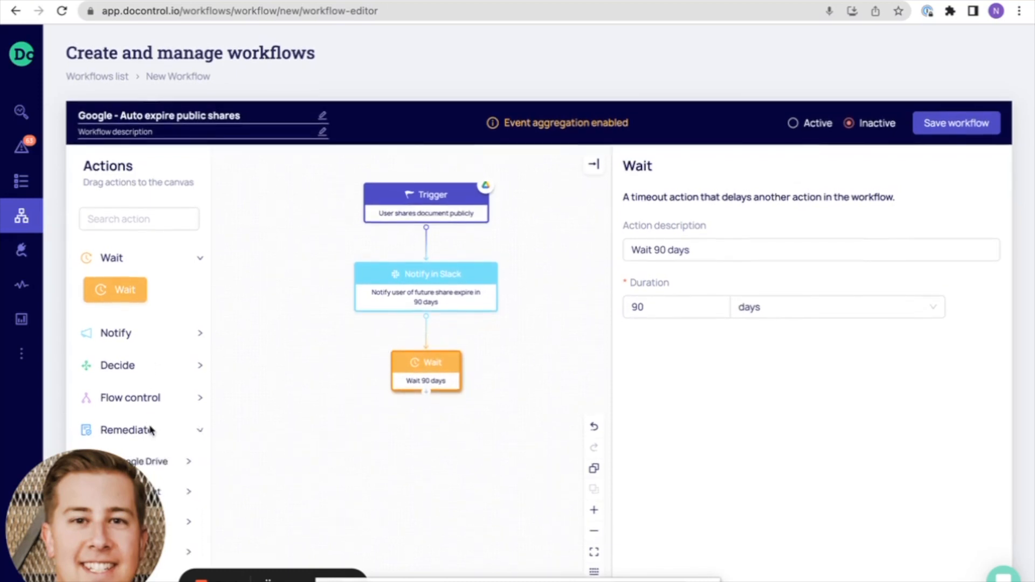
pyautogui.scroll(-2, 152, 416)
pyautogui.click(166, 348)
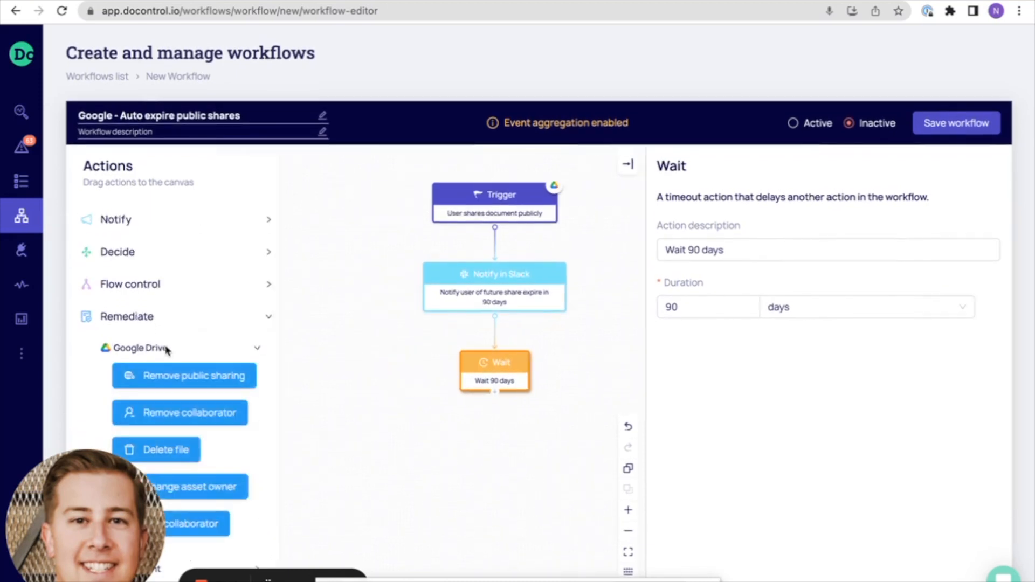
pyautogui.moveTo(162, 373); pyautogui.dragTo(470, 447)
pyautogui.moveTo(495, 393); pyautogui.dragTo(528, 434)
pyautogui.moveTo(562, 464); pyautogui.dragTo(527, 447)
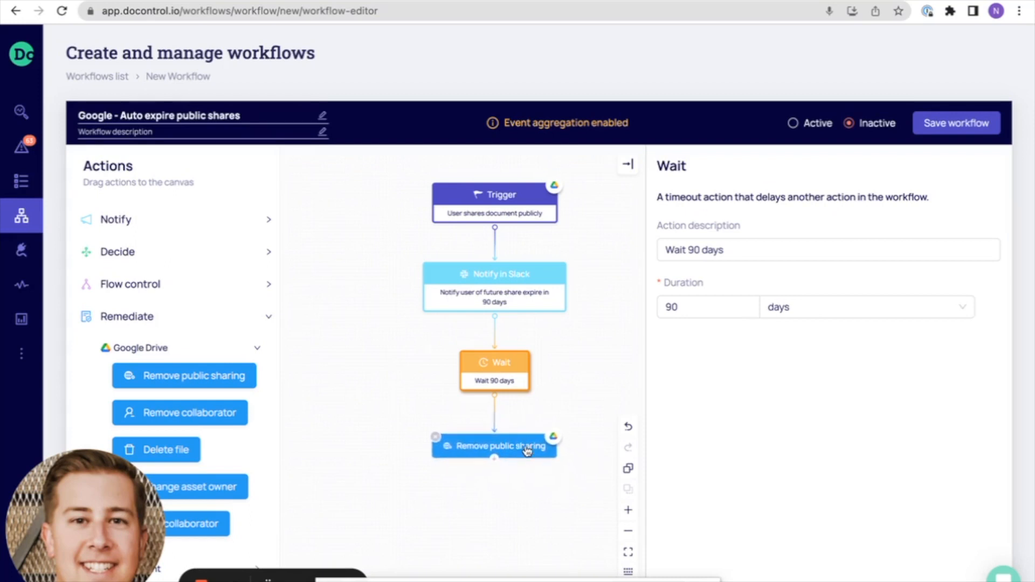
pyautogui.click(527, 448)
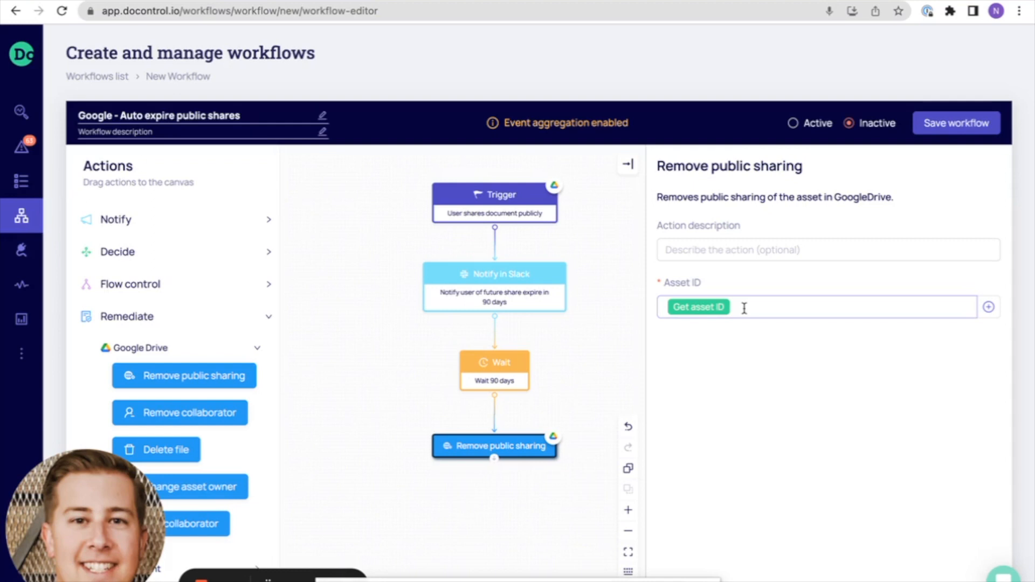
# Switch the workflow from inactive to active and confirm the activation
pyautogui.click(793, 124)
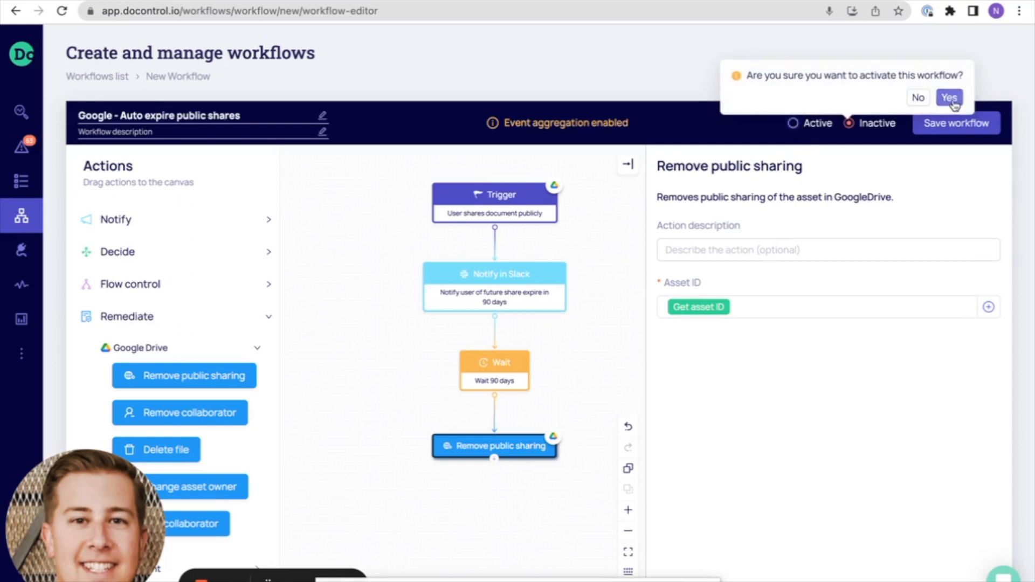
pyautogui.click(951, 98)
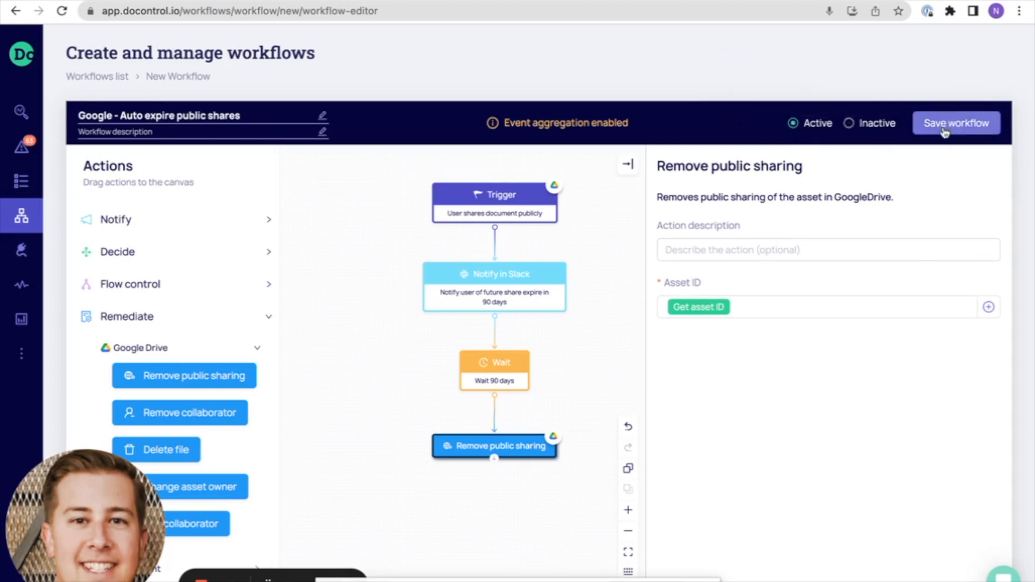